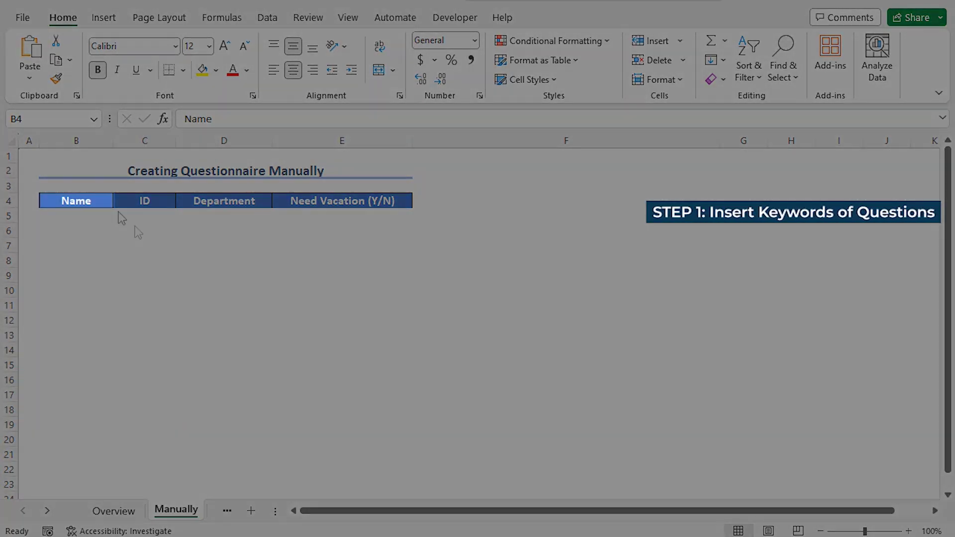
# - Review the Name, ID, Department and Need Vacation (Y/N) headers in B4:E4
pyautogui.click(102, 200)
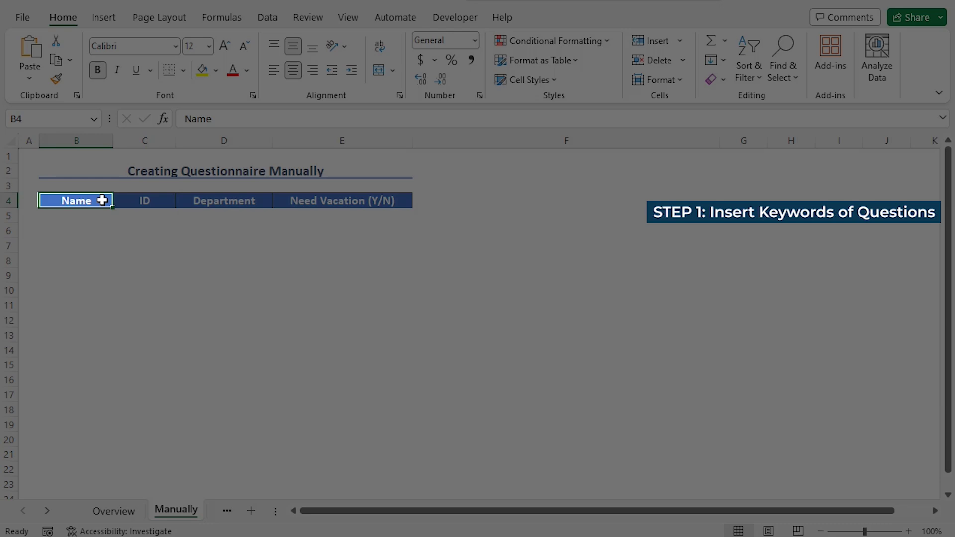
pyautogui.click(169, 200)
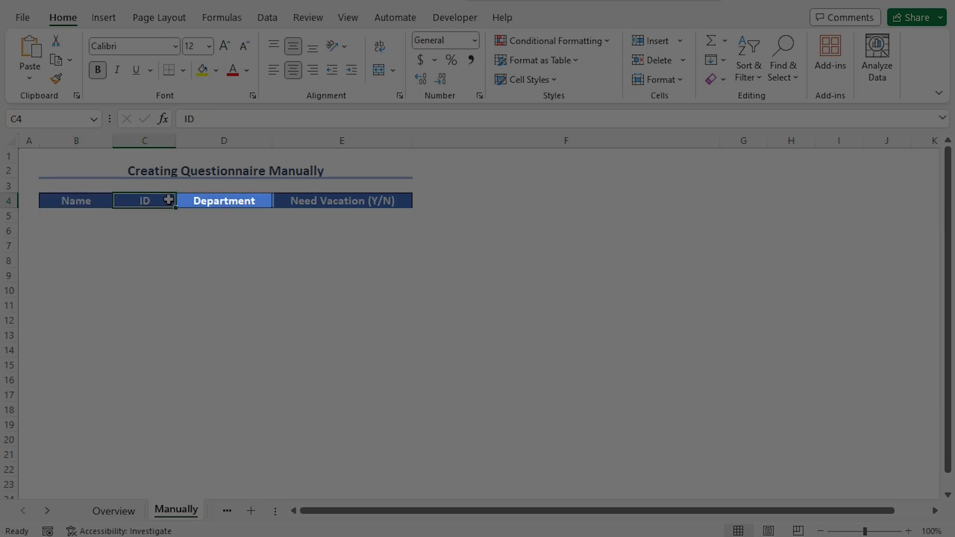
pyautogui.click(259, 200)
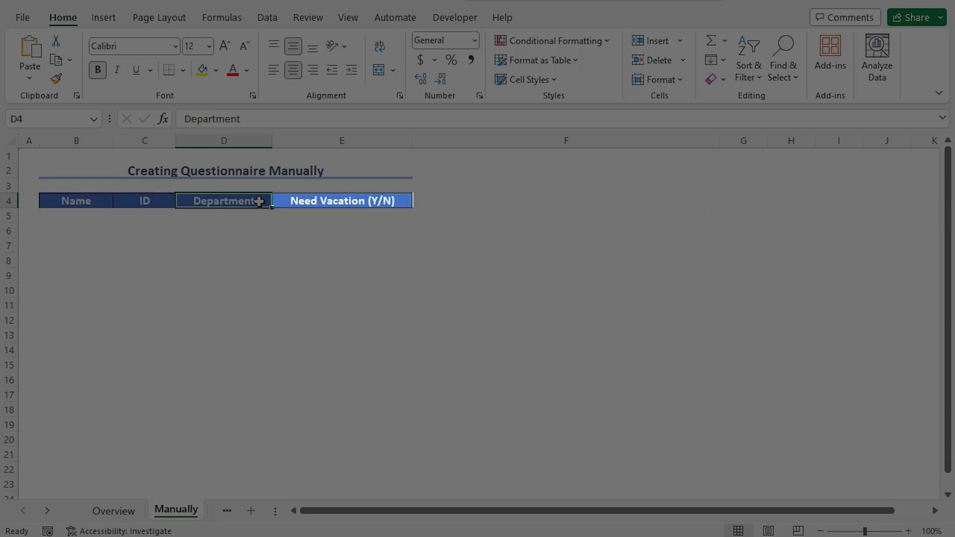
pyautogui.click(286, 201)
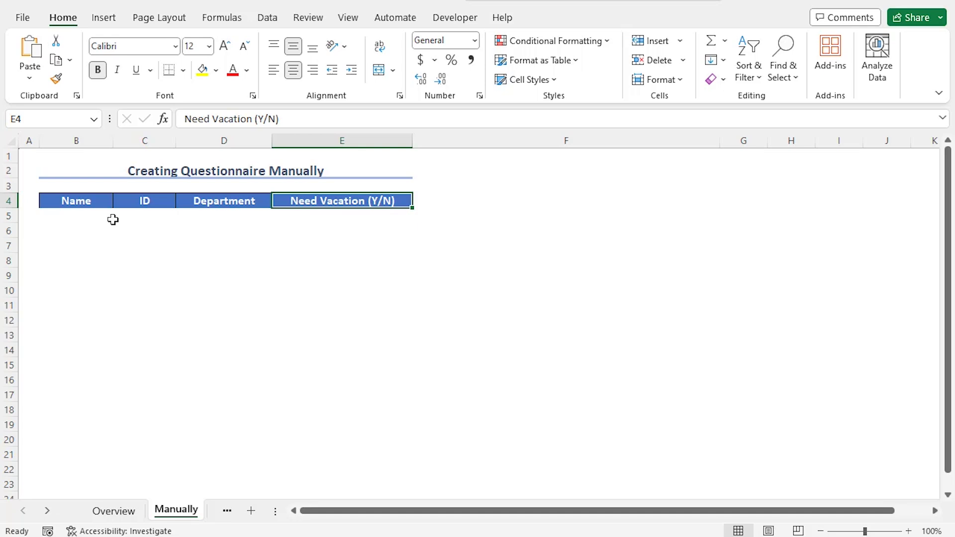
pyautogui.click(99, 203)
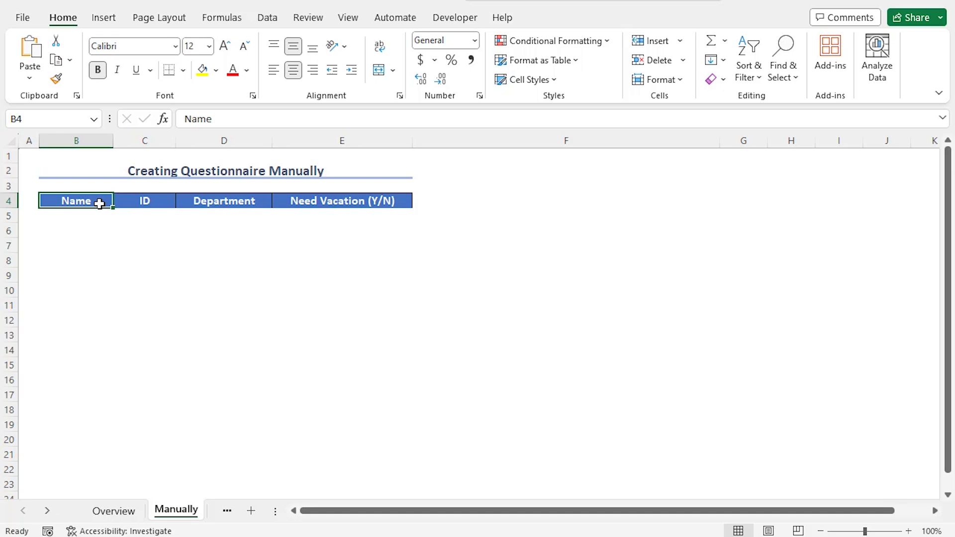
# - Create a table from $B$4:$E$4 with 'My table has headers' ticked
pyautogui.click(95, 19)
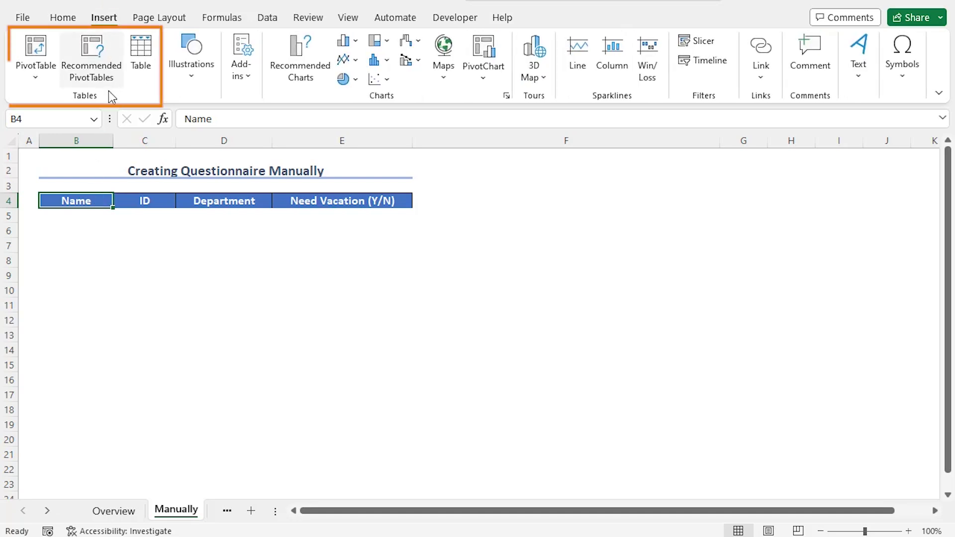
pyautogui.click(141, 60)
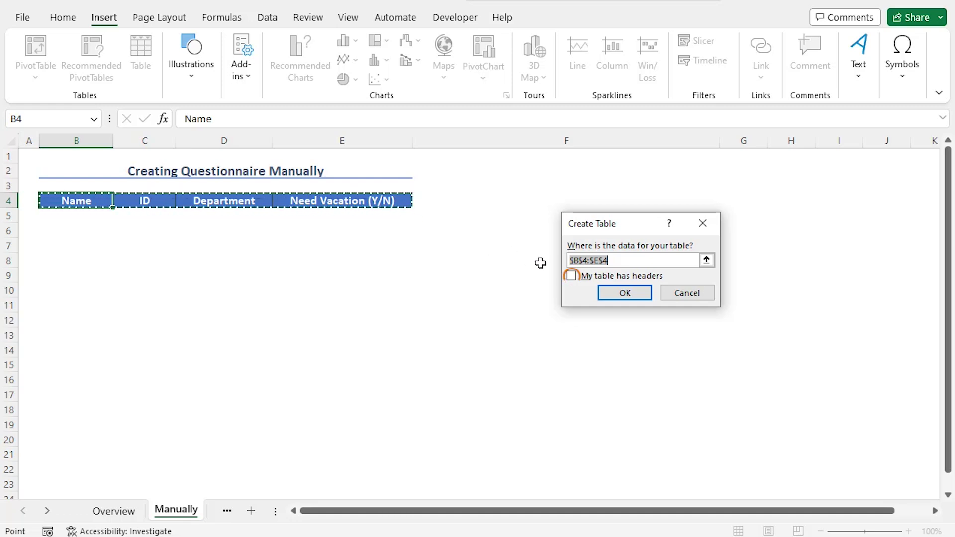
pyautogui.click(572, 276)
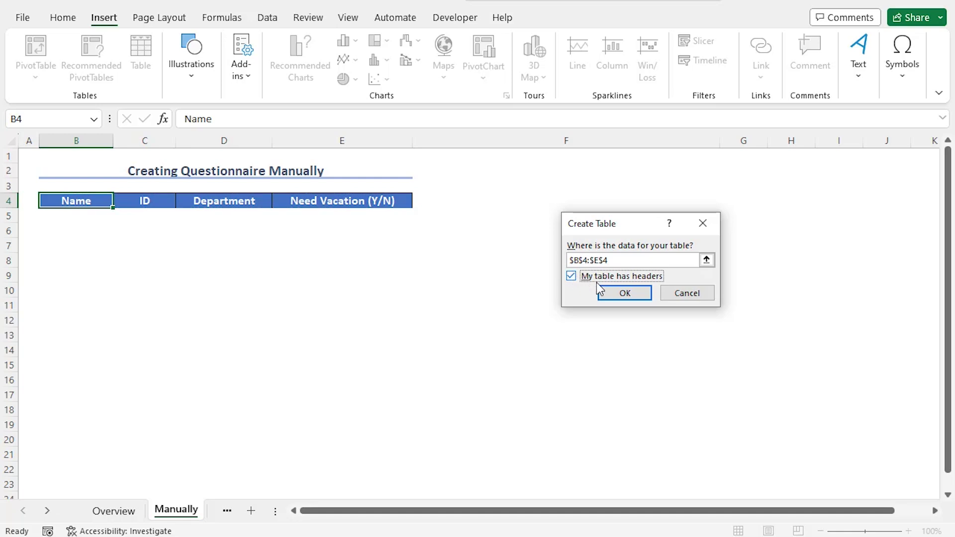
pyautogui.click(615, 291)
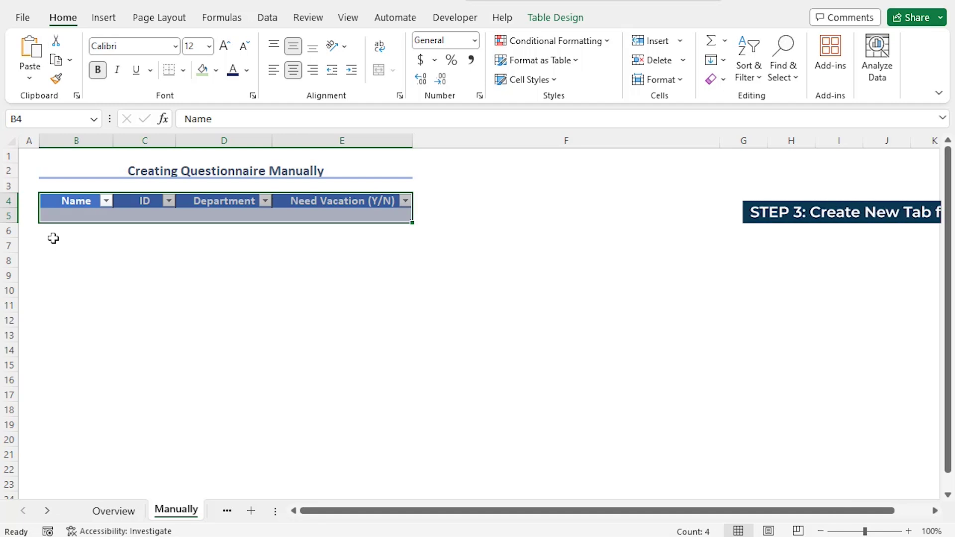
# - Open Customize the Ribbon in Excel Options and add a New Tab with its group
pyautogui.rightClick(518, 23)
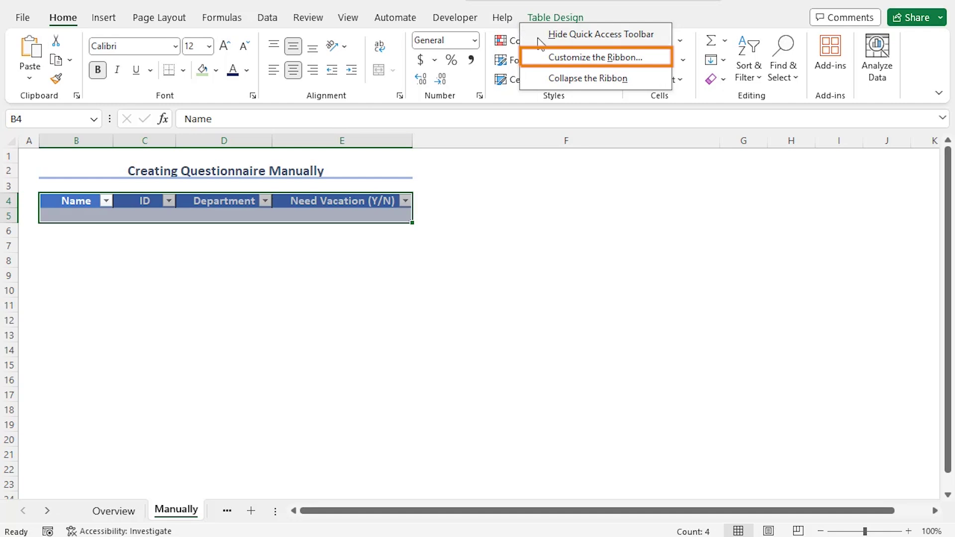
pyautogui.click(549, 58)
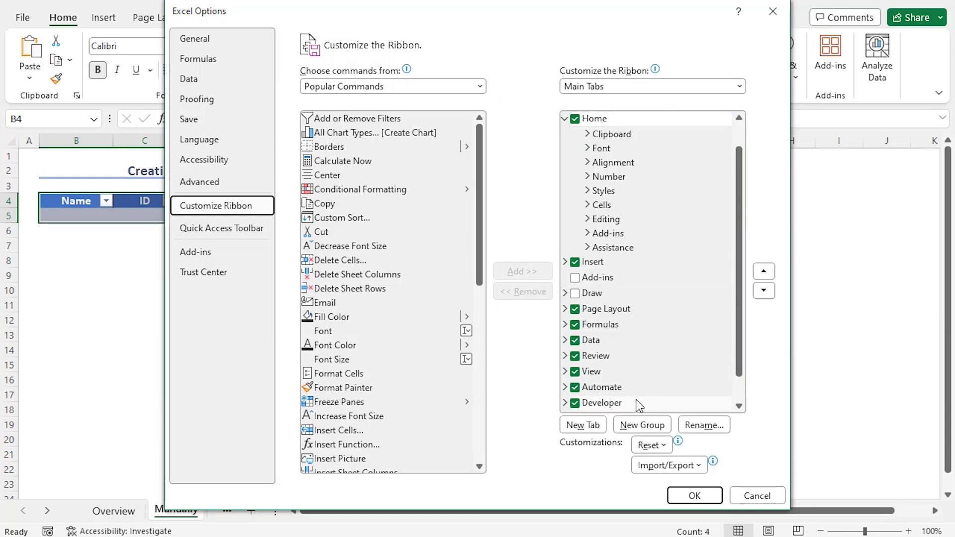
pyautogui.click(599, 425)
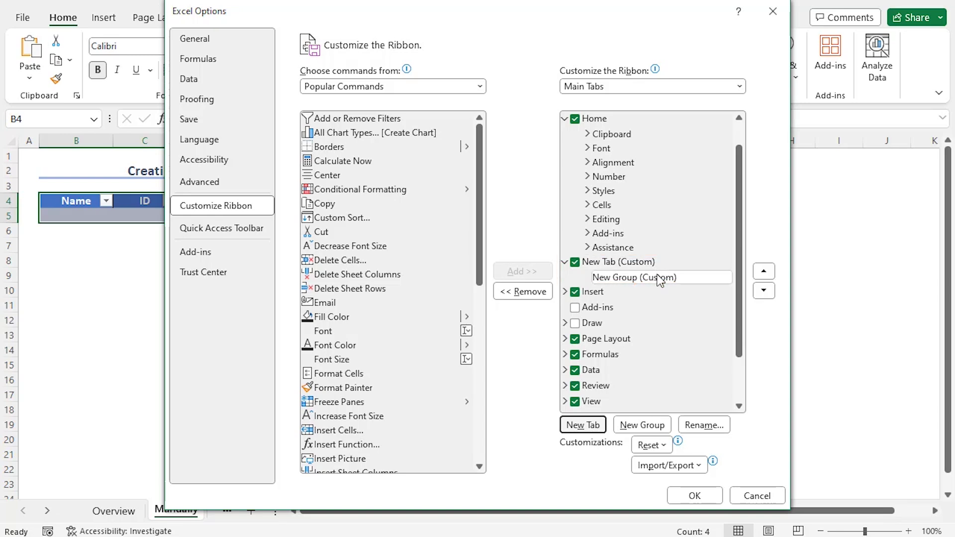
# - Rename the new custom tab to 'Questionnaire'
pyautogui.rightClick(592, 261)
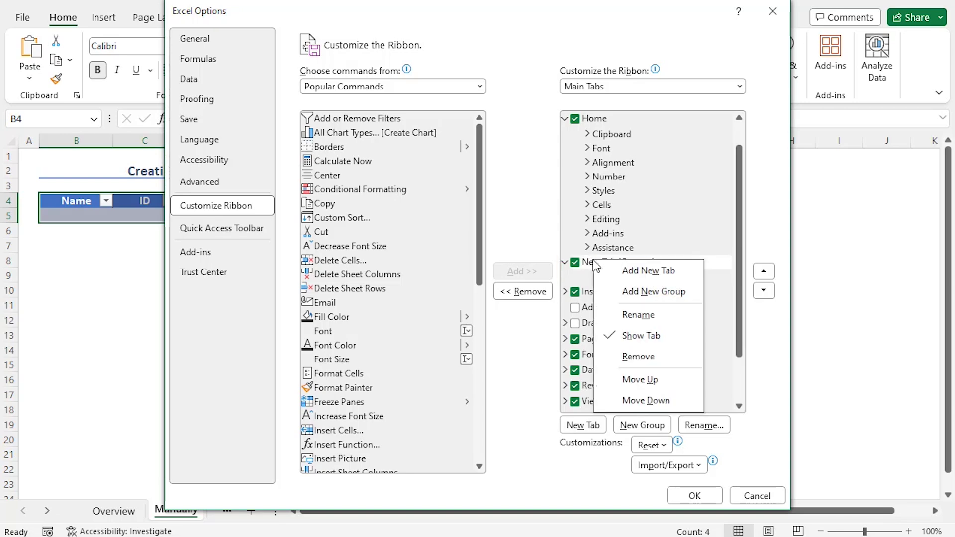
pyautogui.click(634, 315)
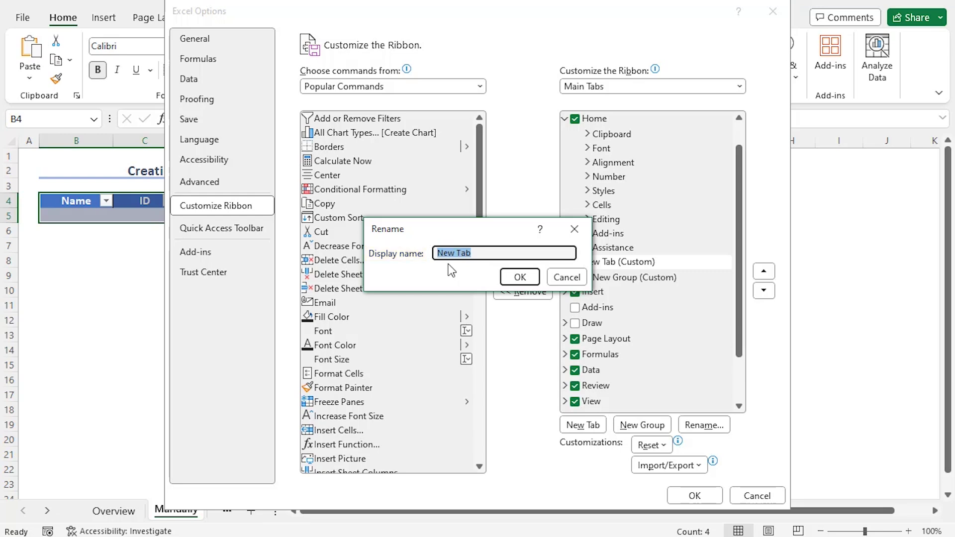
pyautogui.write('Questionnaire')
pyautogui.click(516, 277)
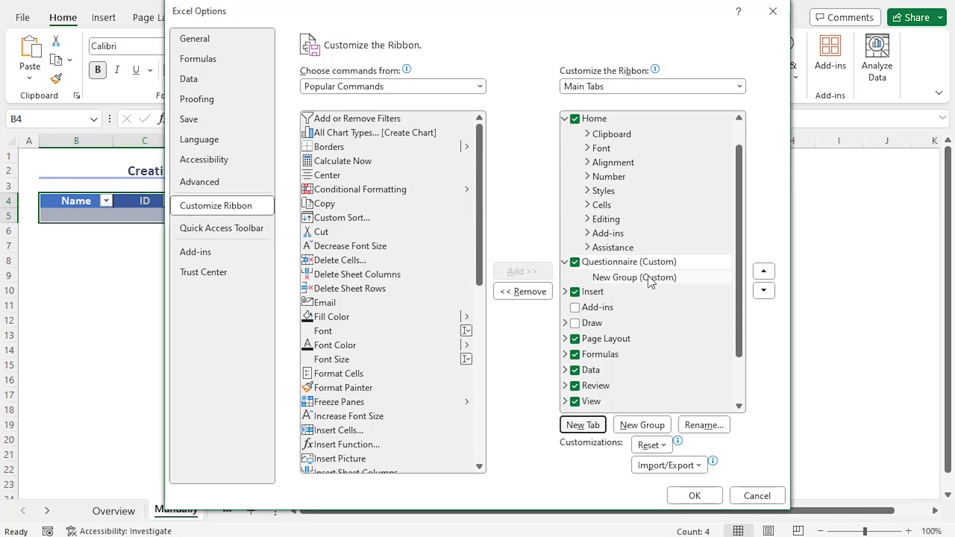
# - Rename the new custom group to 'Questionnaire 1'
pyautogui.rightClick(620, 281)
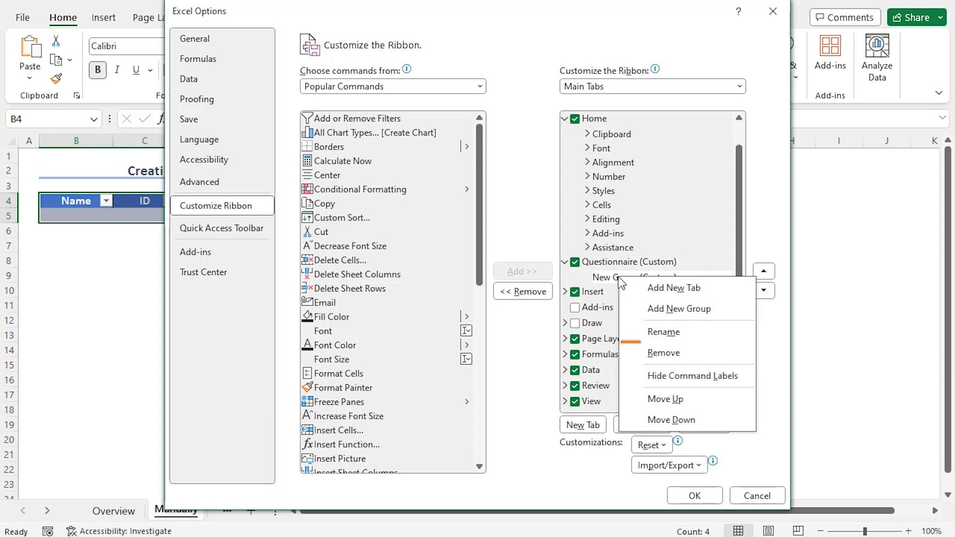
pyautogui.click(654, 333)
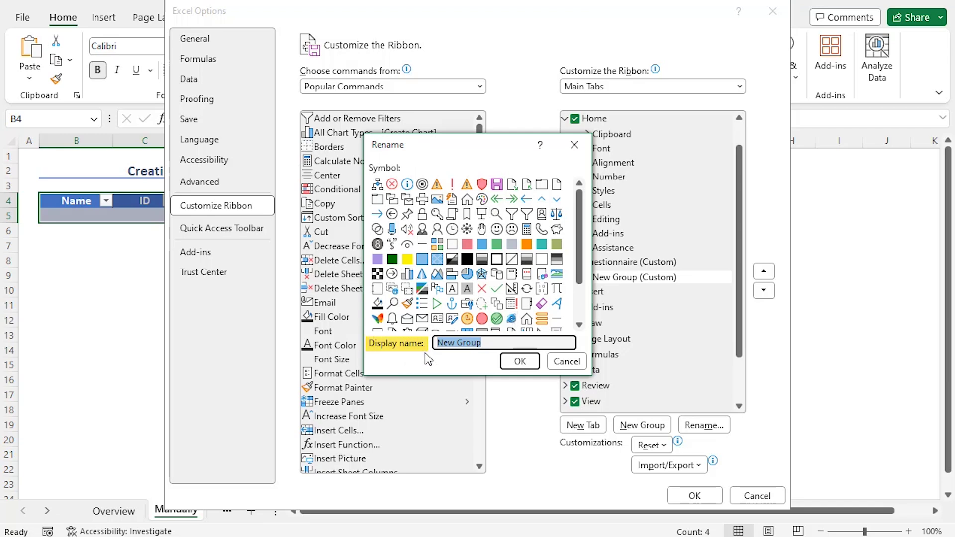
pyautogui.write('Questionnaire 1')
pyautogui.click(512, 362)
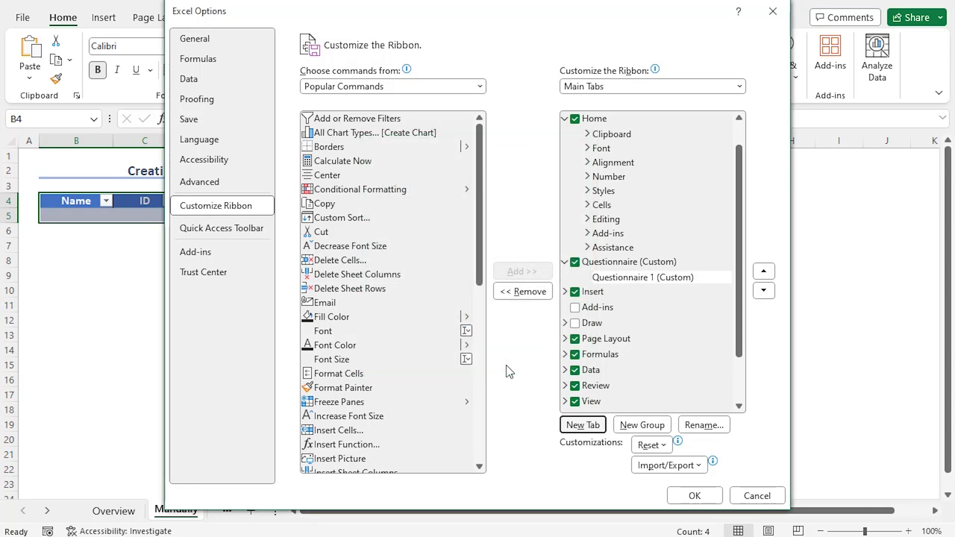
# - Add Form... from All Commands to the Questionnaire 1 group, apply, and show the Questionnaire tab
pyautogui.click(646, 281)
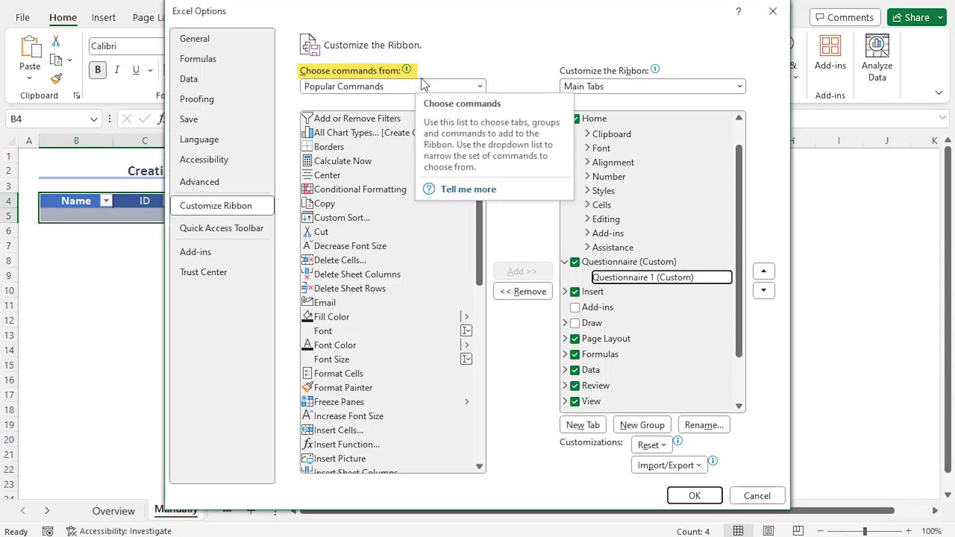
pyautogui.click(480, 86)
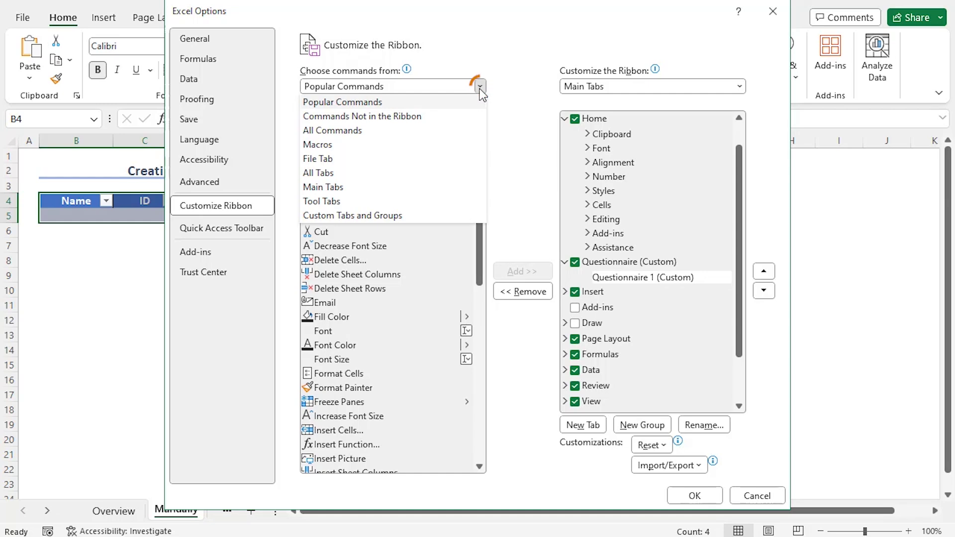
pyautogui.click(350, 130)
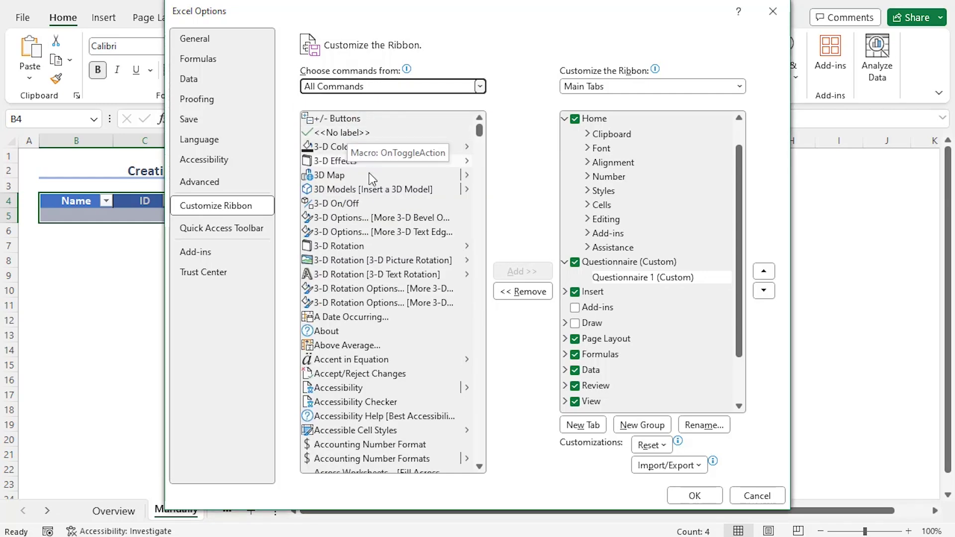
pyautogui.scroll(-20, 369, 177)
pyautogui.scroll(-20, 369, 177)
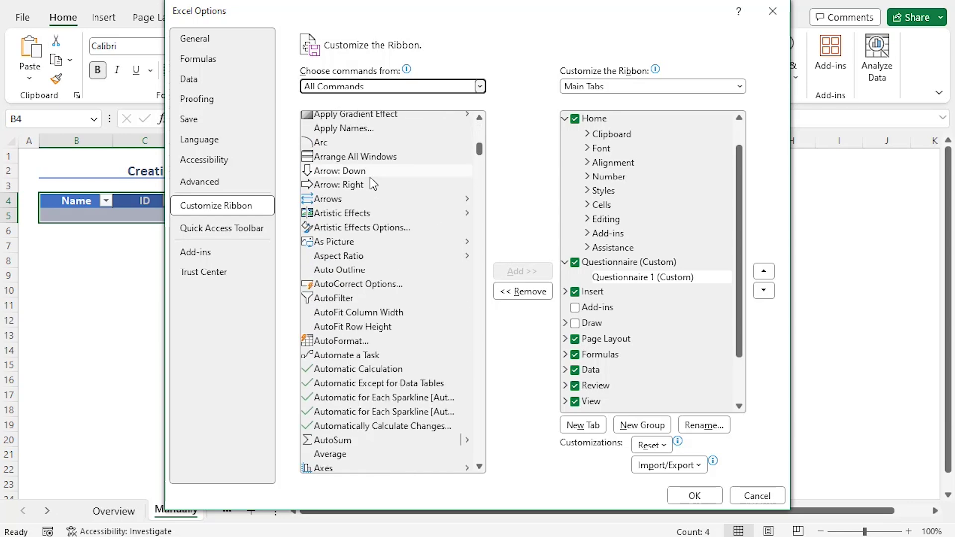
pyautogui.scroll(-15, 369, 177)
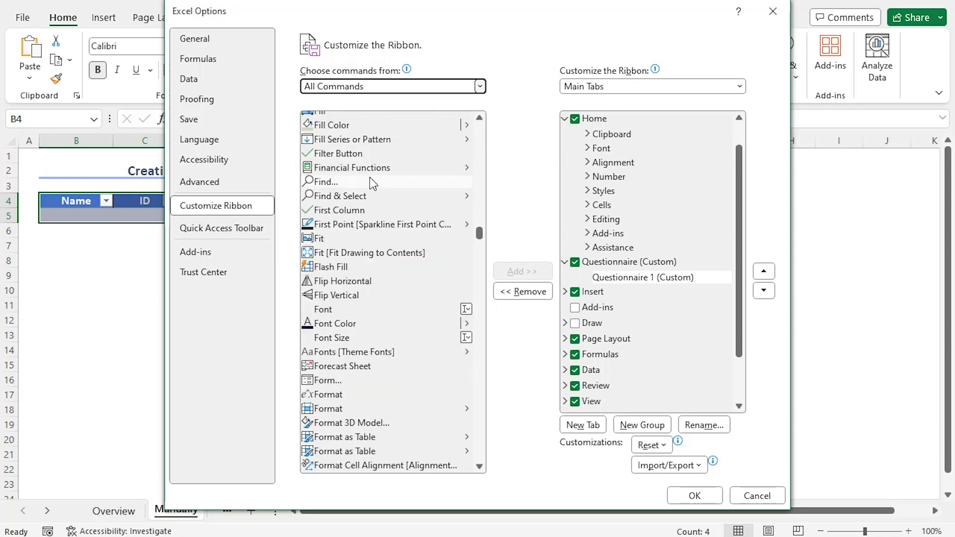
pyautogui.click(336, 381)
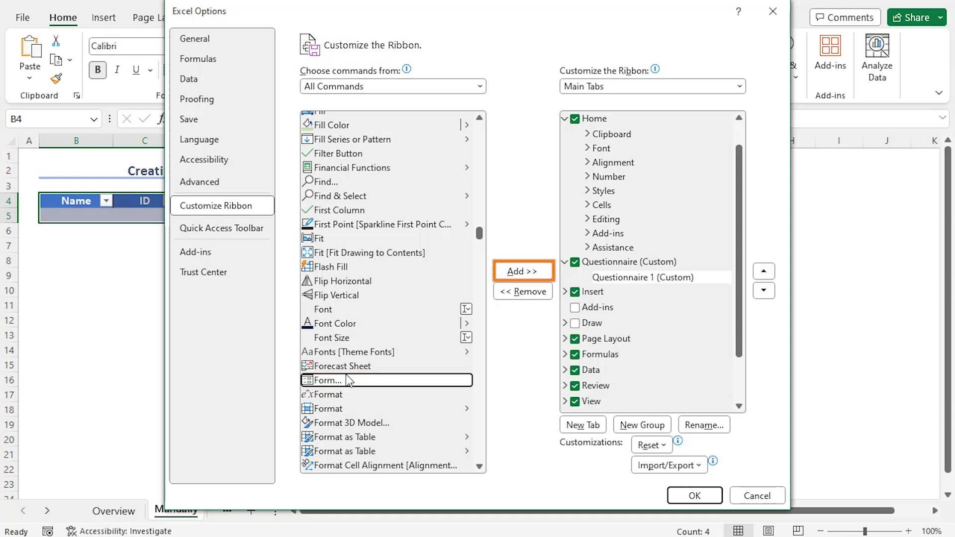
pyautogui.click(512, 273)
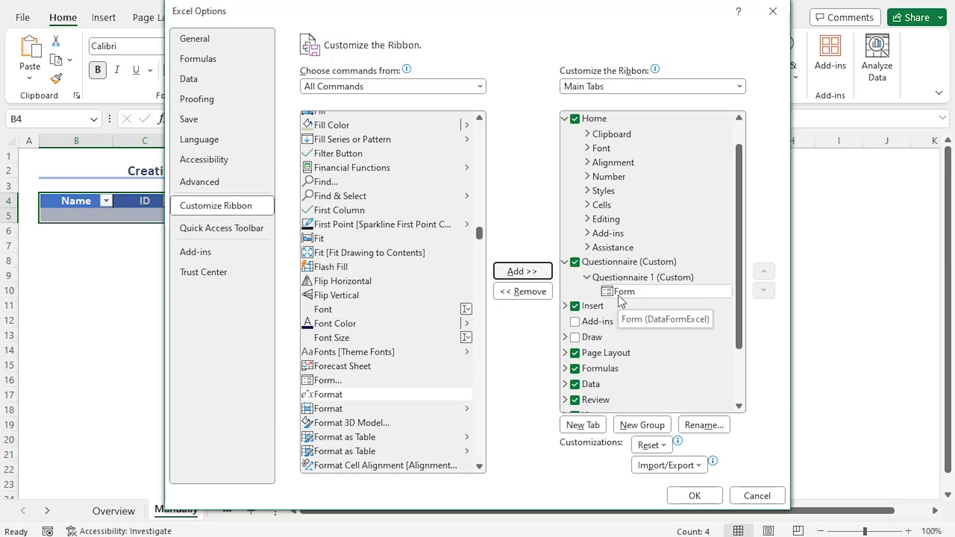
pyautogui.click(691, 496)
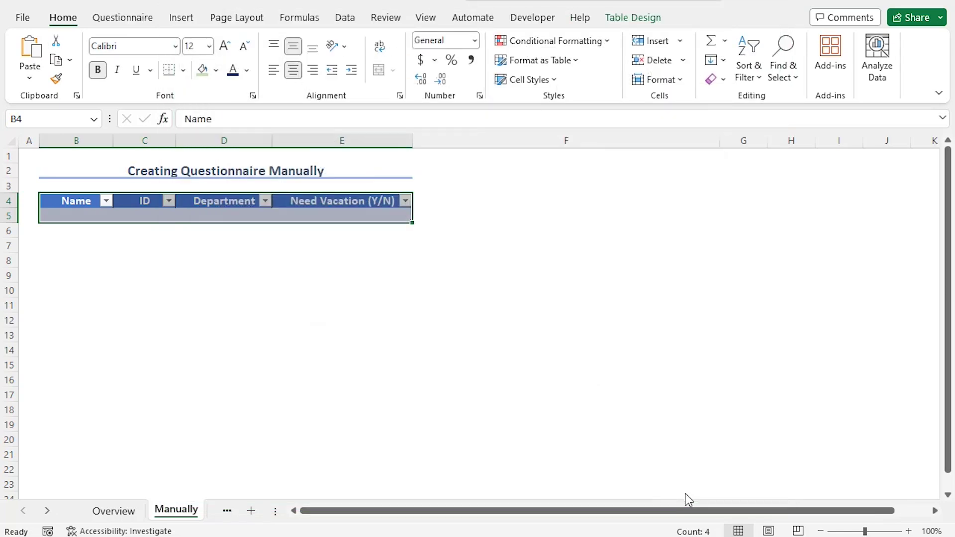
pyautogui.click(147, 24)
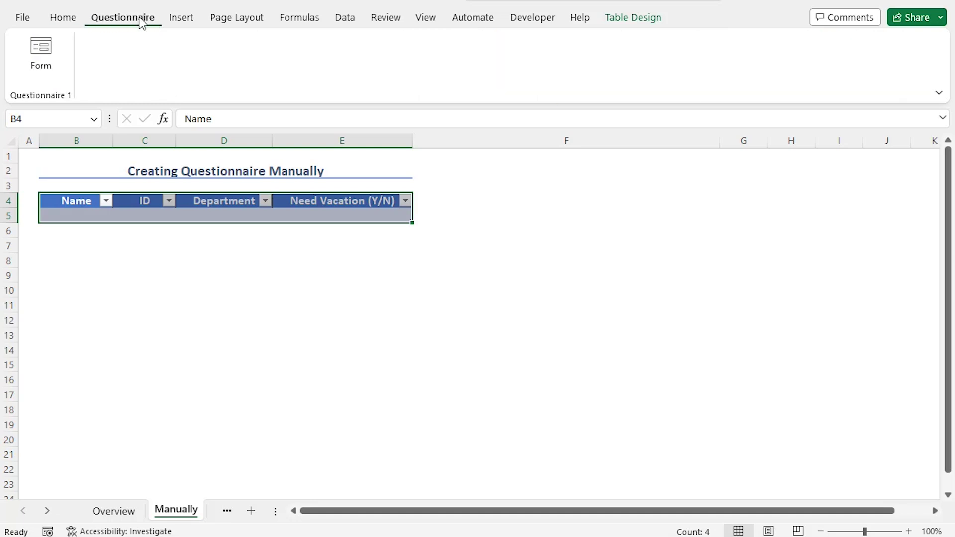
# - In the data Form, add the first employee's name with ID 101, department Sales, vacation Y
pyautogui.click(47, 47)
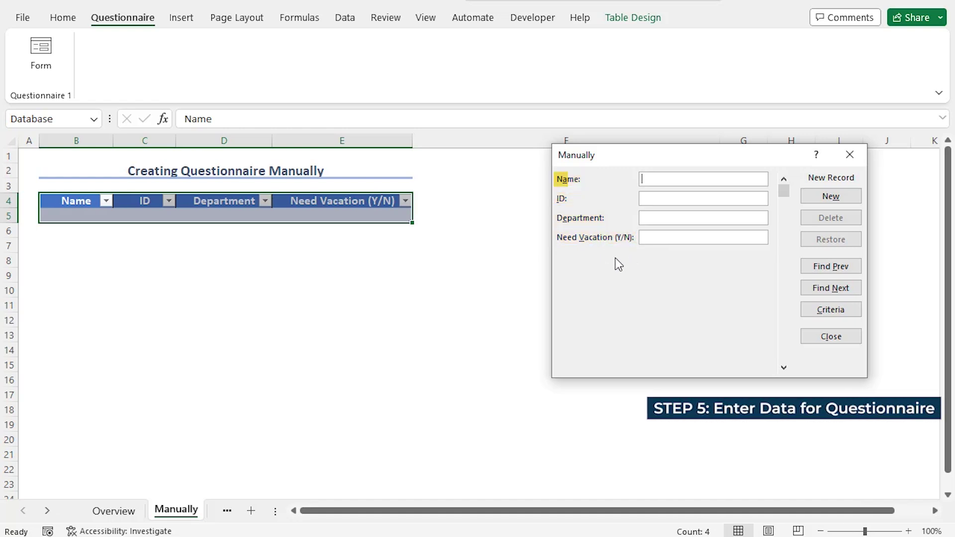
pyautogui.write('John')
pyautogui.press('Tab')
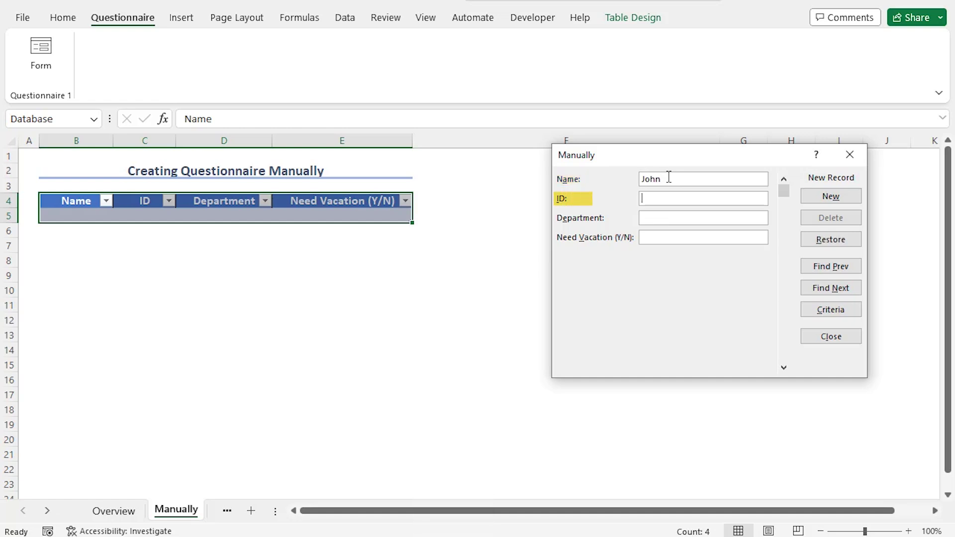
pyautogui.write('101')
pyautogui.press('Tab')
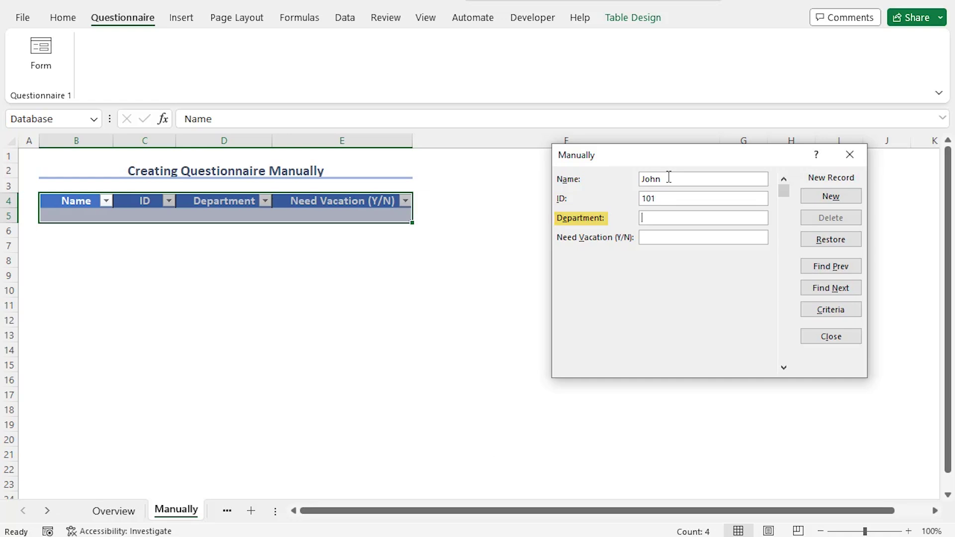
pyautogui.write('Sales')
pyautogui.press('Tab')
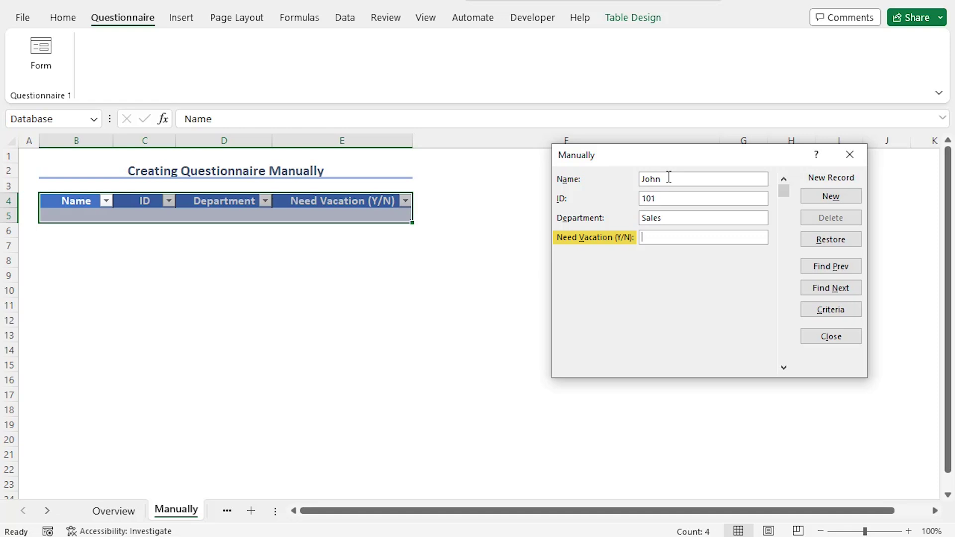
pyautogui.write('Y')
pyautogui.press('Return')
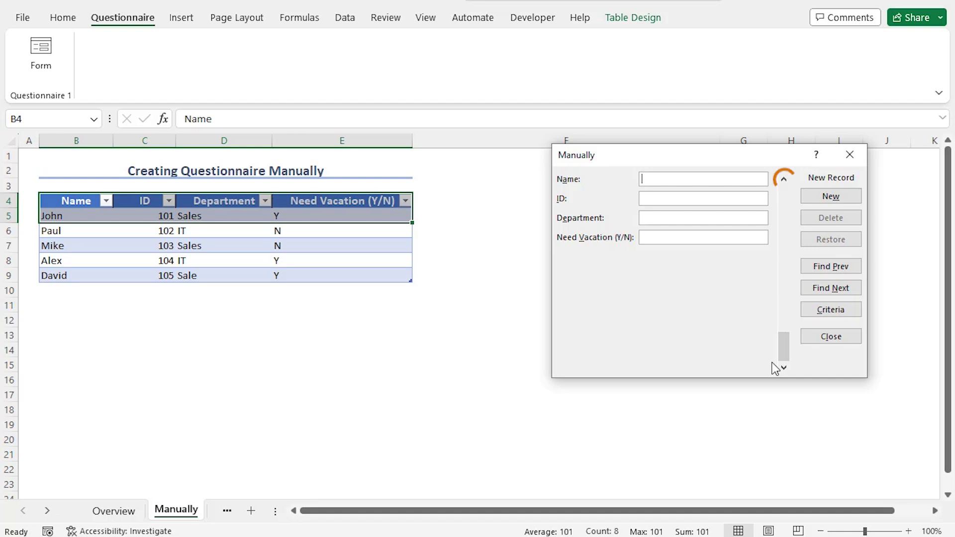
# - Go to record 5 (ID 105) and correct its department from Sale to Sales
pyautogui.click(784, 182)
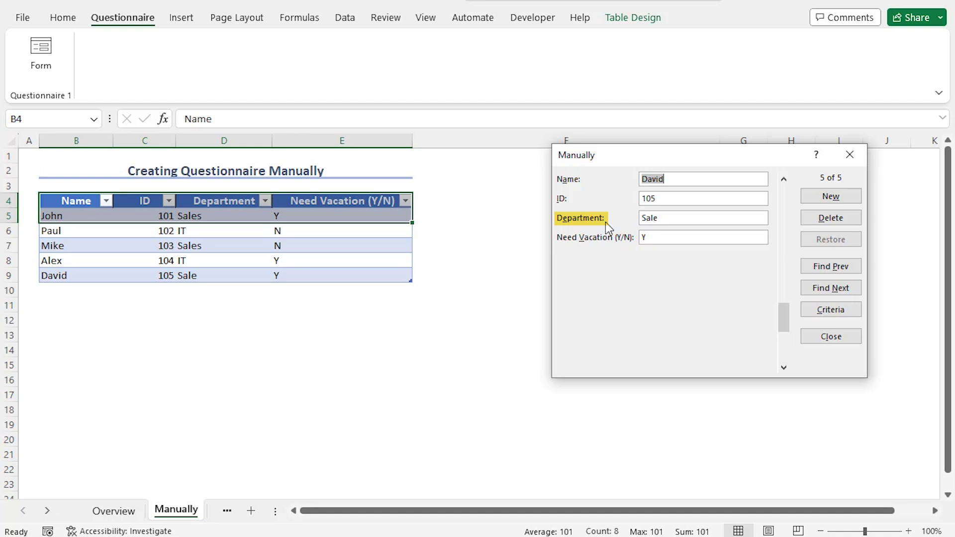
pyautogui.click(676, 216)
pyautogui.write('s')
pyautogui.press('Return')
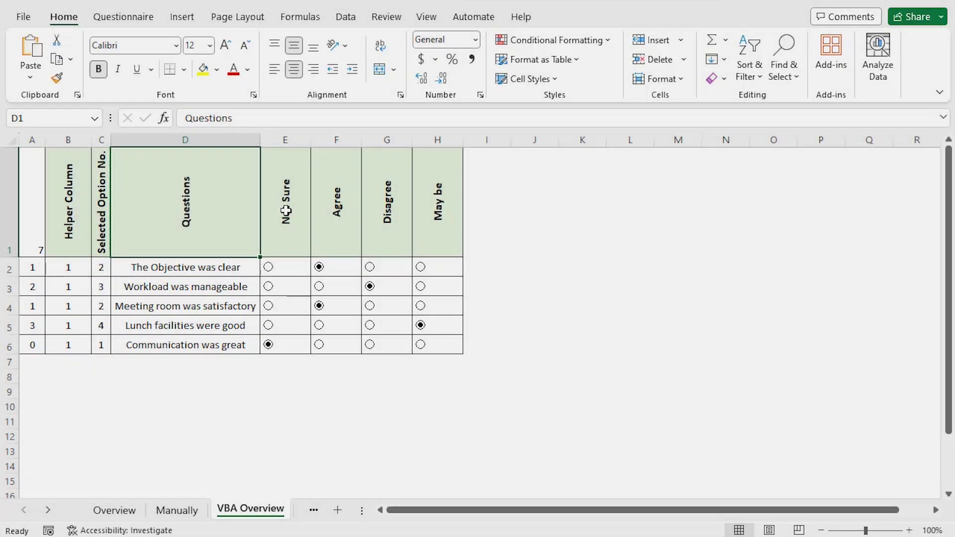
# - Select the Not Sure, Agree, Disagree and May be answer headings in E1:H1
pyautogui.click(286, 211)
pyautogui.click(339, 203)
pyautogui.click(384, 197)
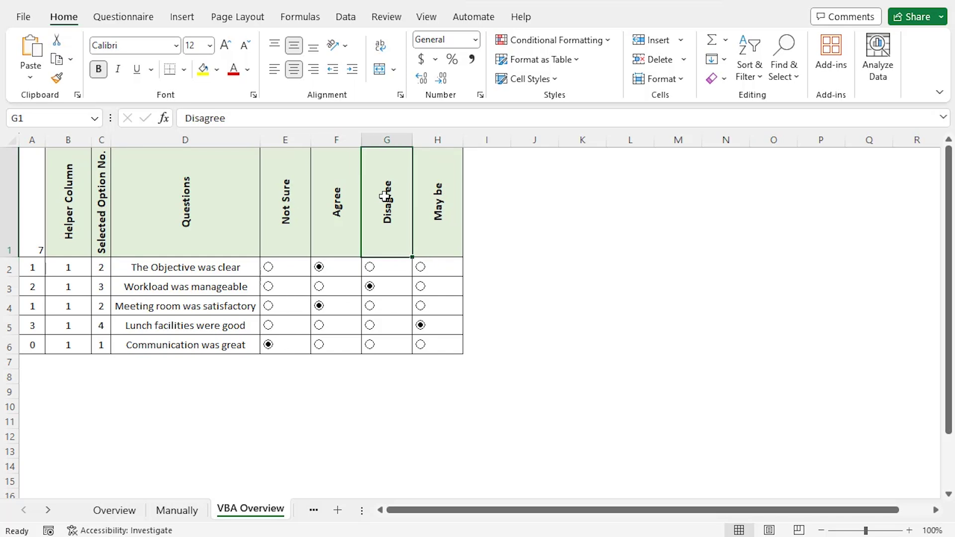
pyautogui.click(440, 189)
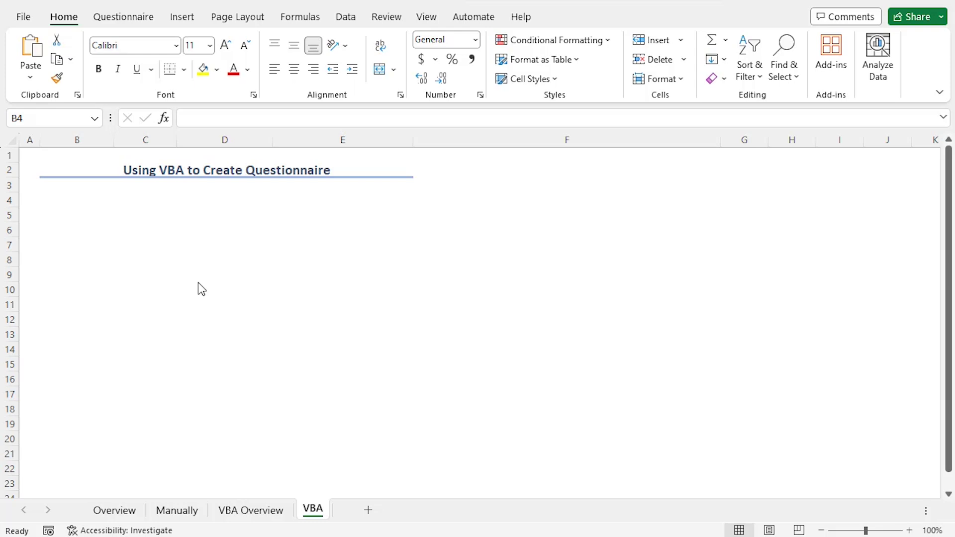
# - Enable the Developer tab under Main Tabs in Customize the Ribbon
pyautogui.rightClick(397, 23)
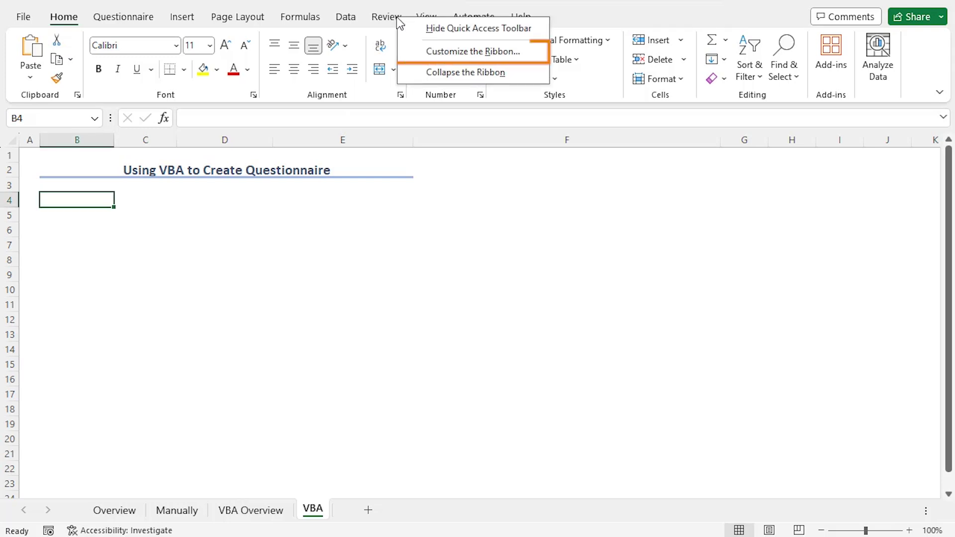
pyautogui.click(424, 48)
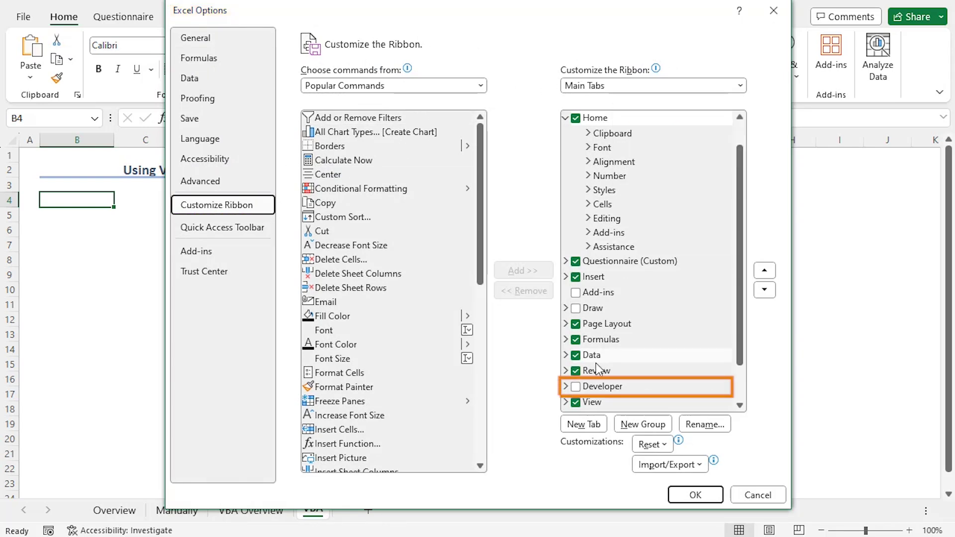
pyautogui.click(575, 387)
pyautogui.click(688, 494)
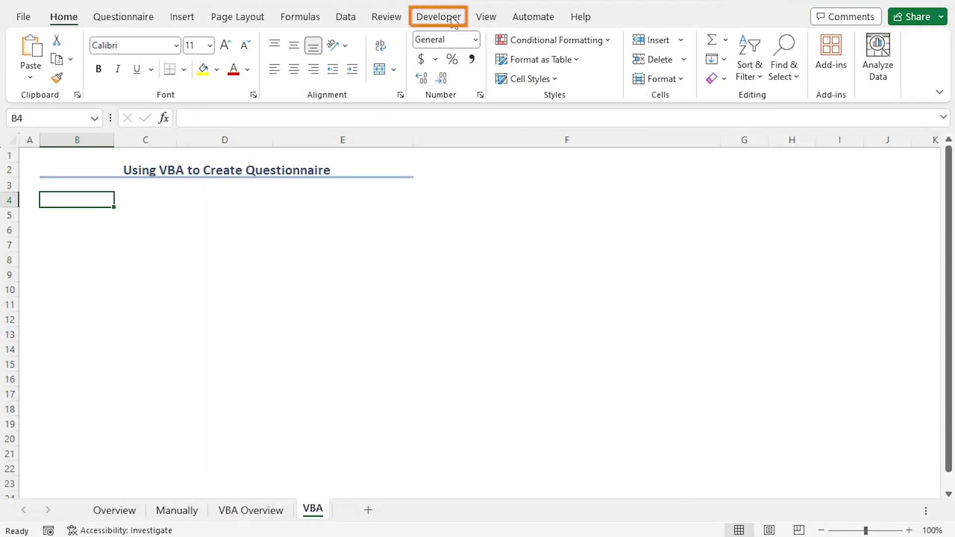
# - Launch Visual Basic from the Developer tab and insert a new Module1
pyautogui.click(438, 17)
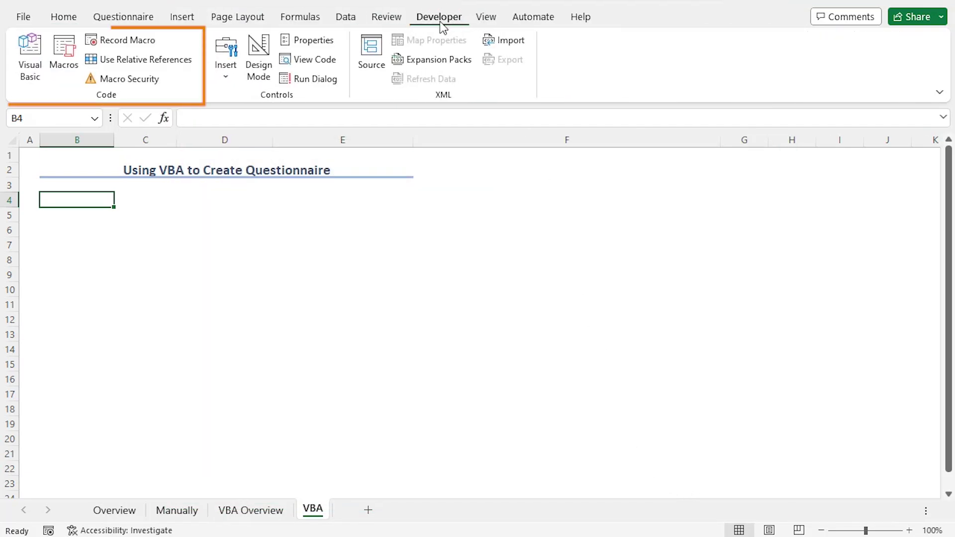
pyautogui.click(39, 53)
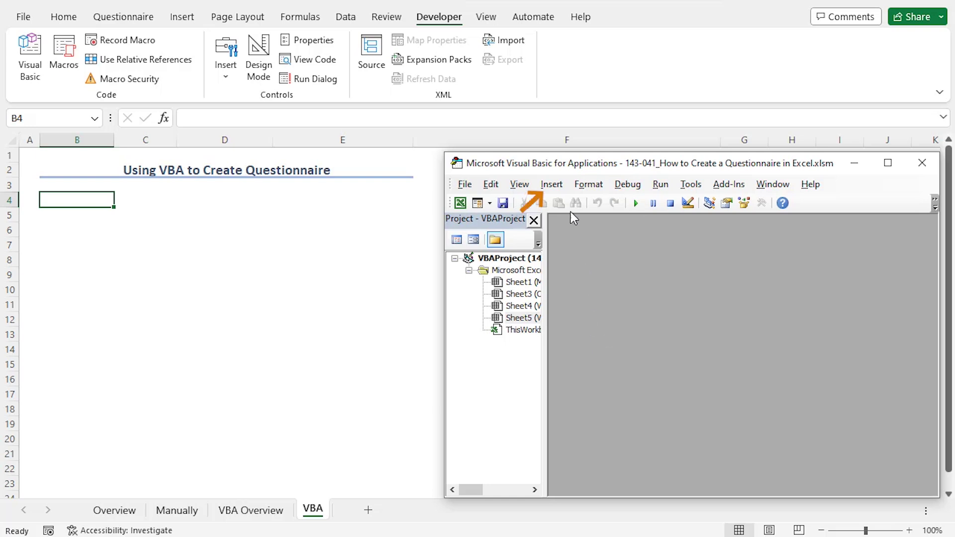
pyautogui.click(552, 184)
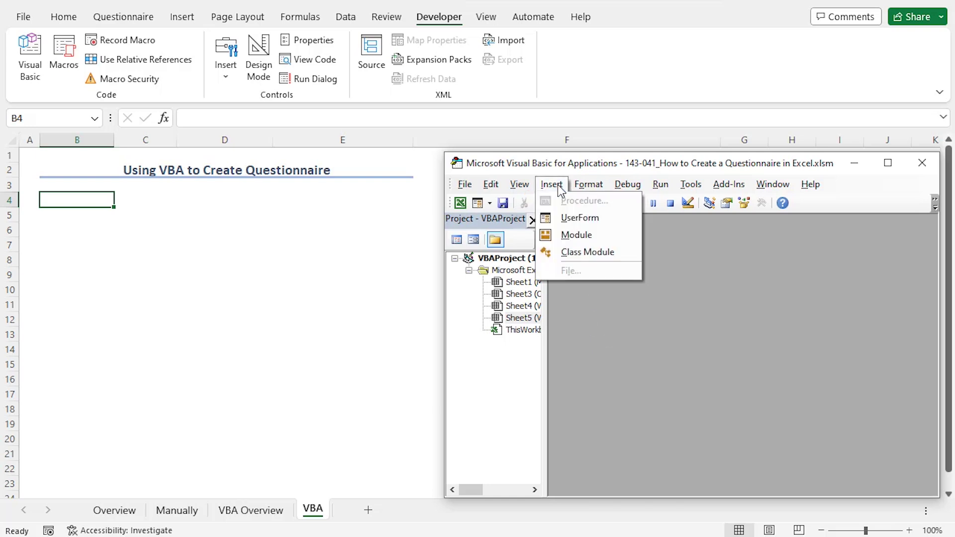
pyautogui.click(592, 235)
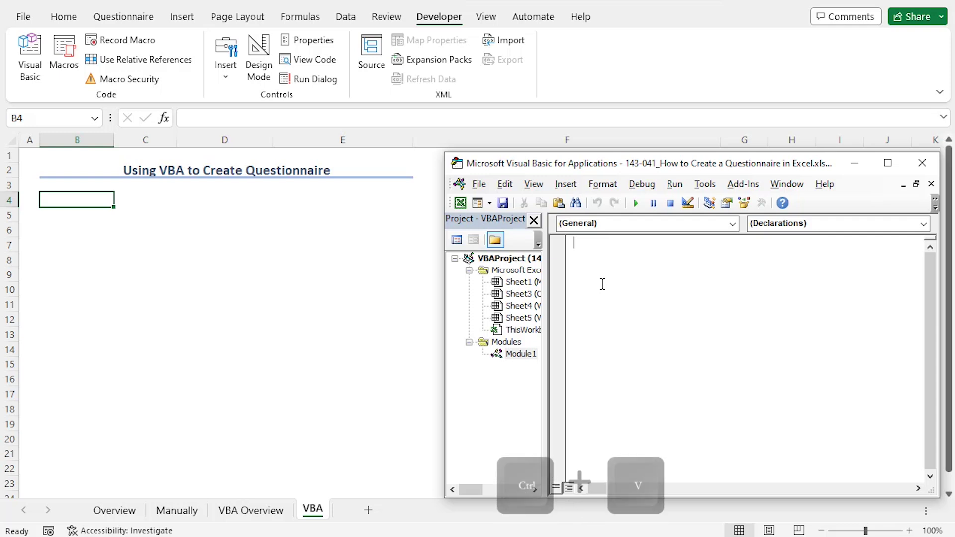
# - Paste the Create_Questionnaire macro into Module1 and run it with F5
pyautogui.hotkey('ctrl', 'v')
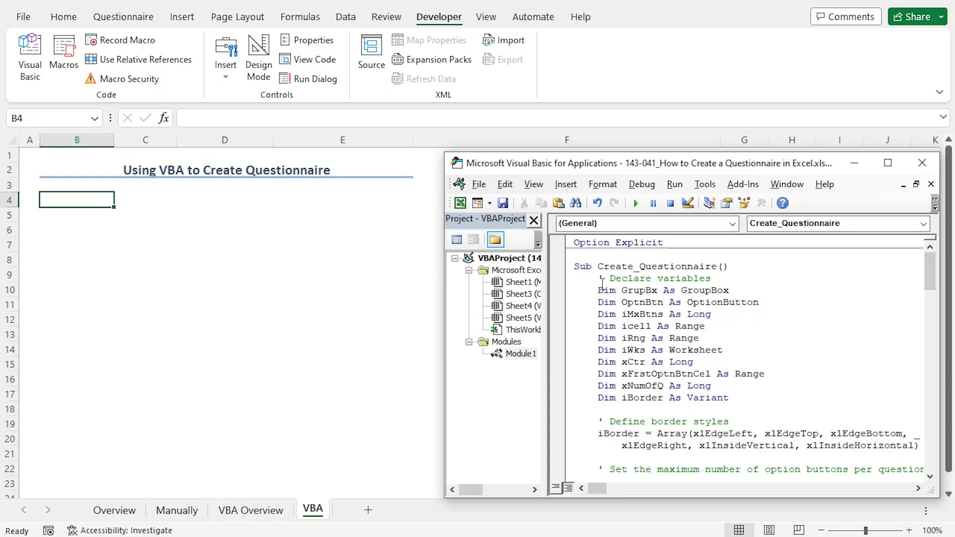
pyautogui.press('F5')
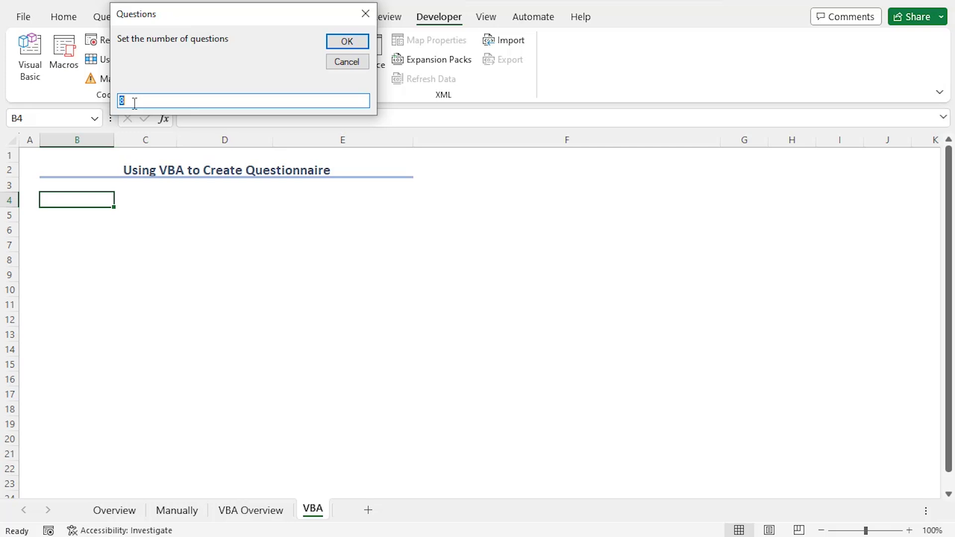
# - Build a 5-question table of four option buttons each, and autofit row 1 to show the headers
pyautogui.write('5')
pyautogui.click(333, 39)
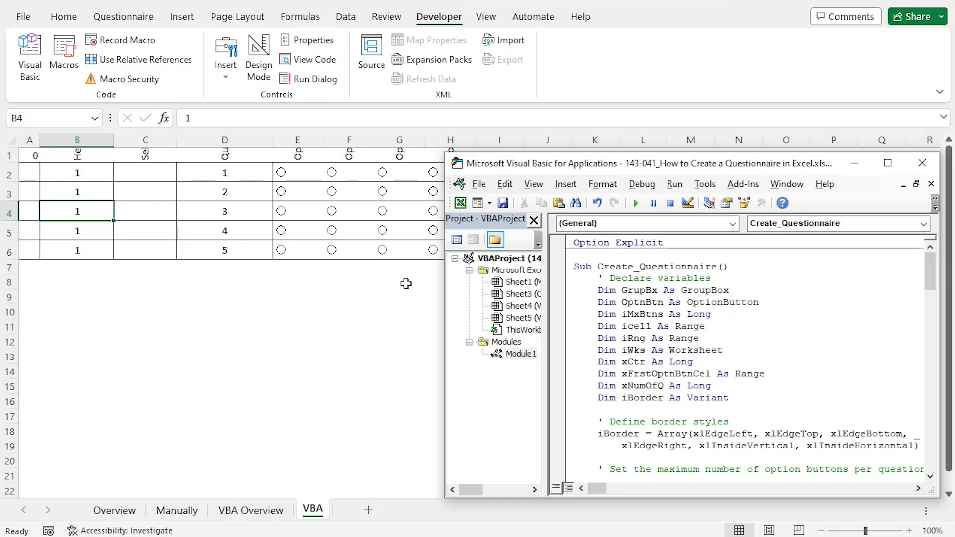
pyautogui.click(14, 164)
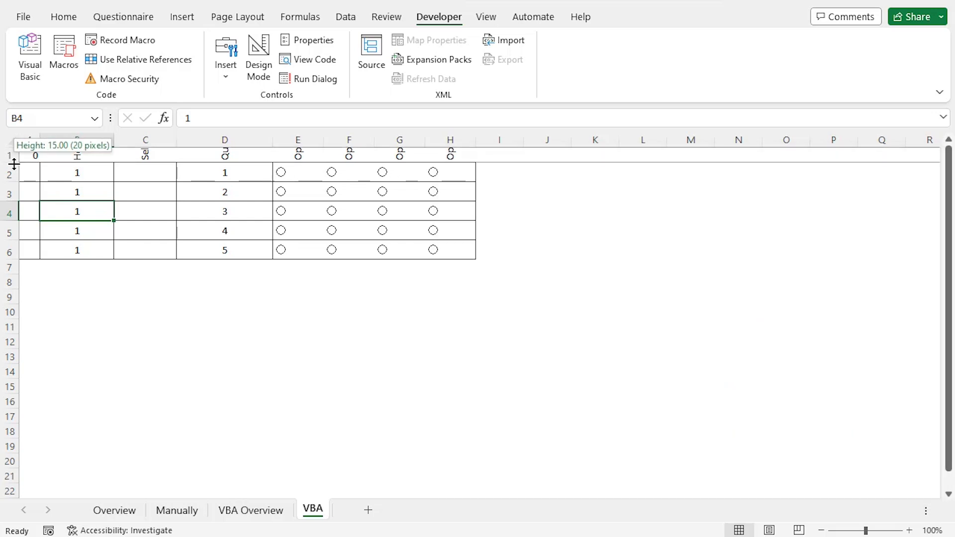
pyautogui.doubleClick(13, 164)
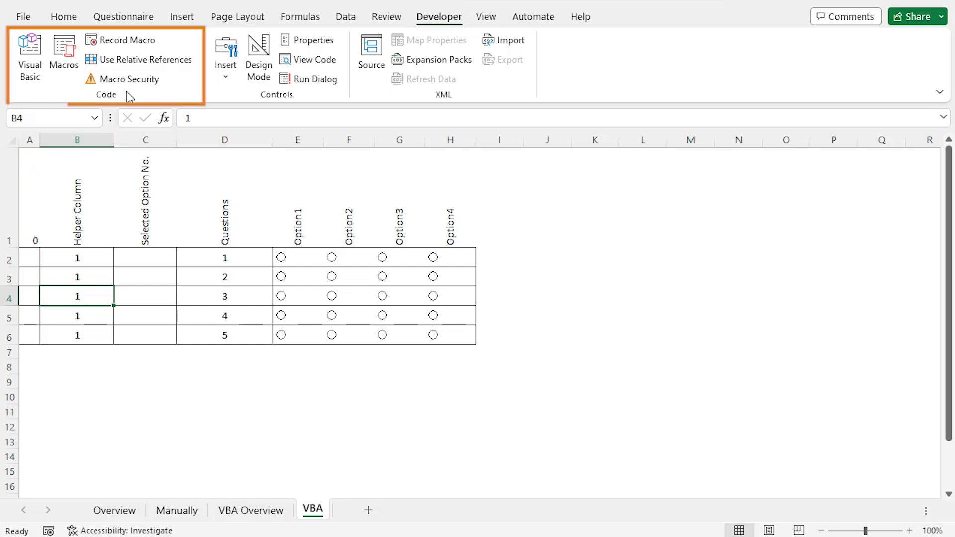
pyautogui.click(35, 65)
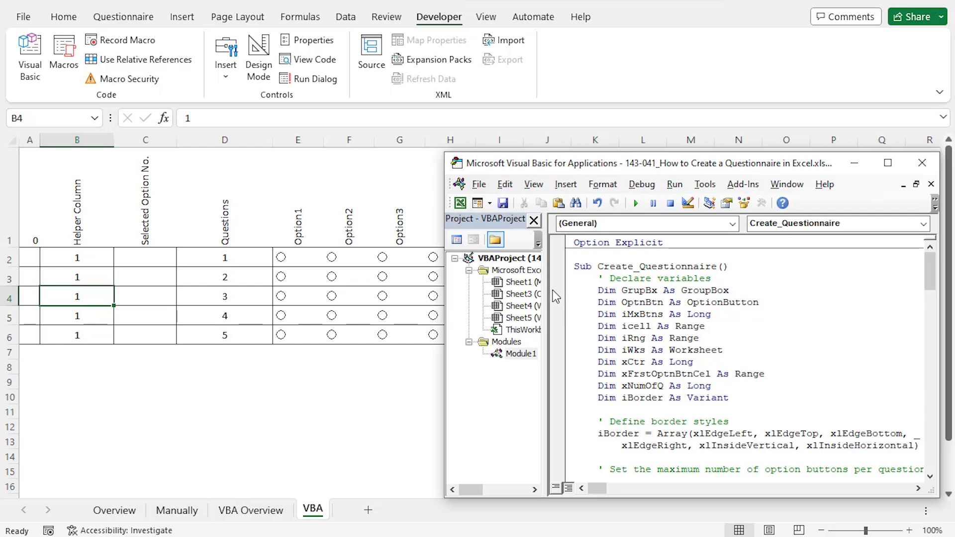
# - Widen the code area and move to the line below the question-count InputBox prompt
pyautogui.moveTo(548, 297); pyautogui.dragTo(432, 296)
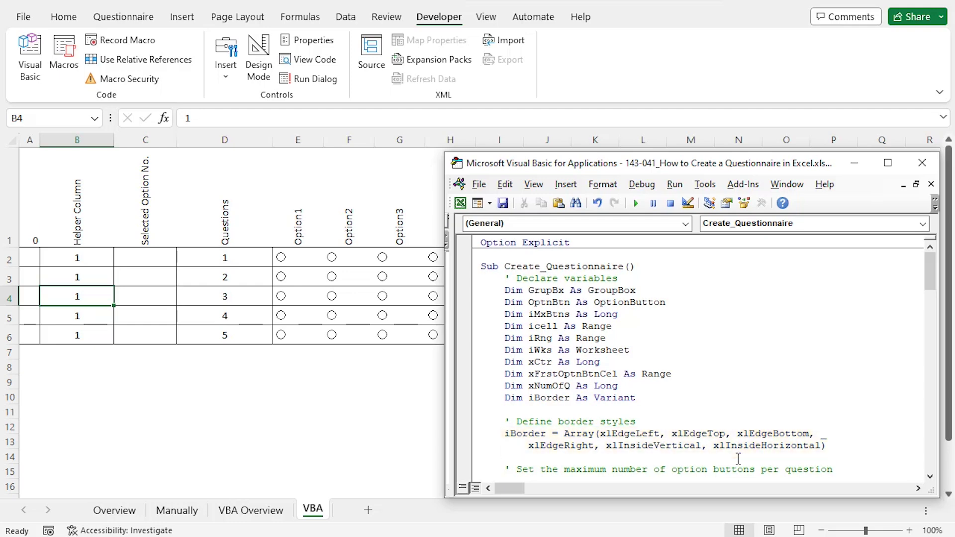
pyautogui.scroll(-5, 738, 458)
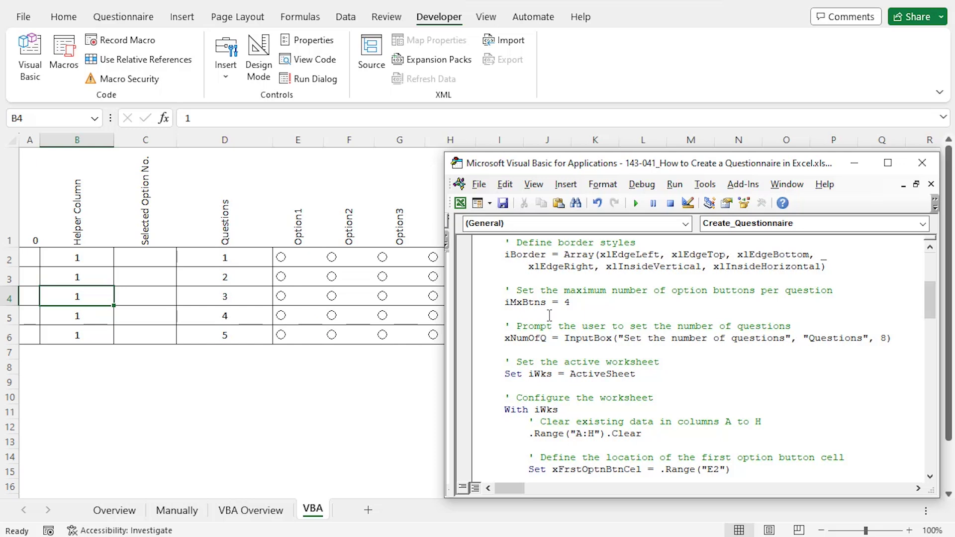
pyautogui.click(498, 351)
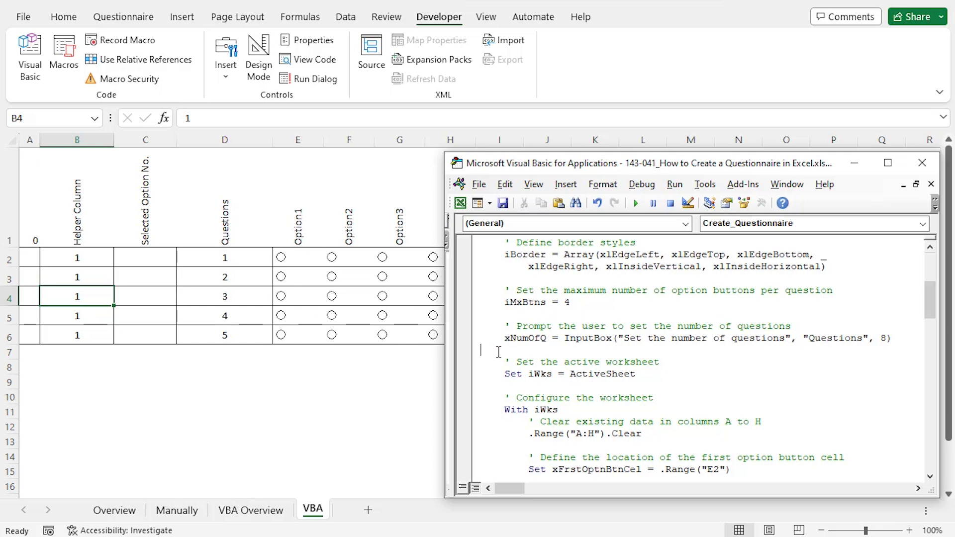